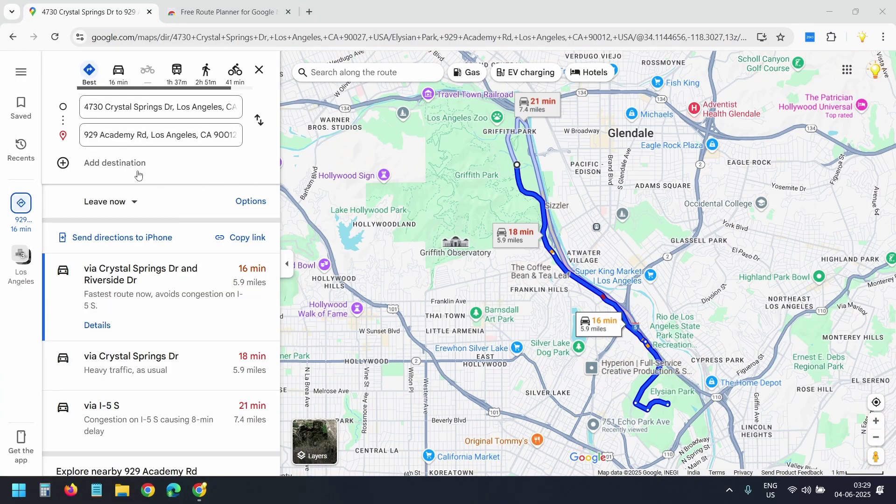
# Add stops 751 Echo Park Ave, 4800 Hollywood Blvd, 701 State Dr and 2000 N Fuller Ave.
pyautogui.click(133, 166)
pyautogui.click(124, 276)
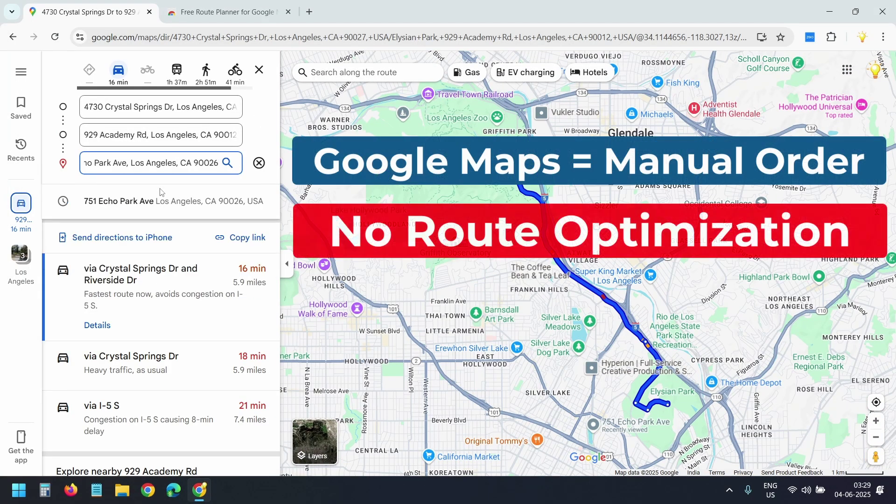
pyautogui.click(103, 192)
pyautogui.write('4800 Hollywood Blvd, Los Angeles, CA 90027')
pyautogui.press('Return')
pyautogui.click(124, 219)
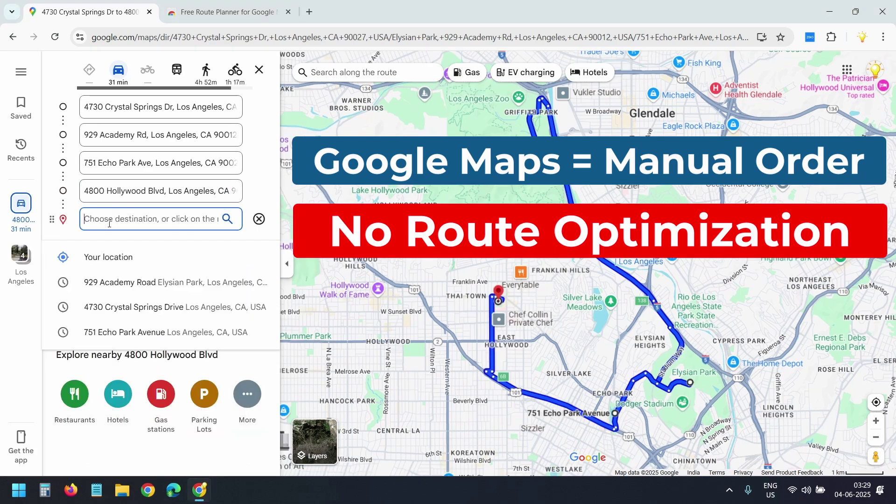
pyautogui.write('701 State Dr, Los Angeles, CA 90037')
pyautogui.press('Return')
pyautogui.click(140, 247)
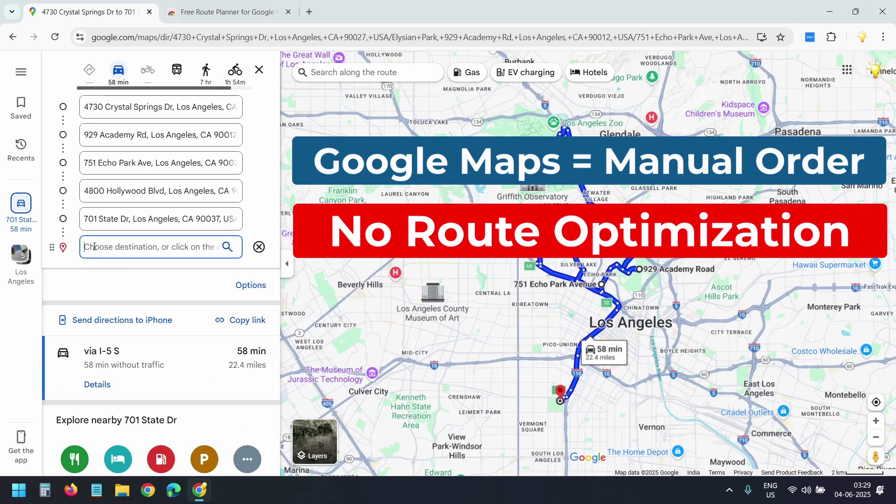
pyautogui.write('2000 N Fuller Ave, Los Angeles, CA 90046')
pyautogui.press('Return')
pyautogui.click(151, 267)
pyautogui.write('6300 Balboa Blvd, Van Nuys, CA 91406')
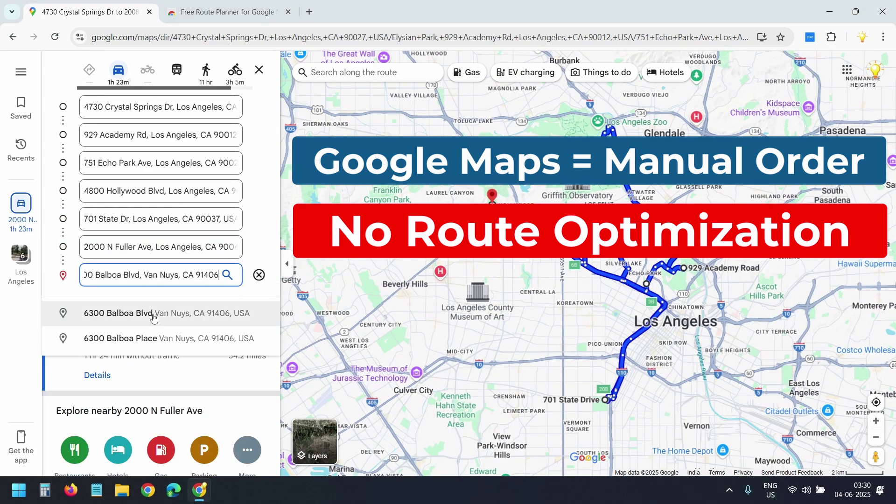
pyautogui.press('Return')
pyautogui.click(124, 302)
pyautogui.write('2230 W 6th St, Los Angeles, CA 90057')
pyautogui.press('Return')
pyautogui.click(149, 329)
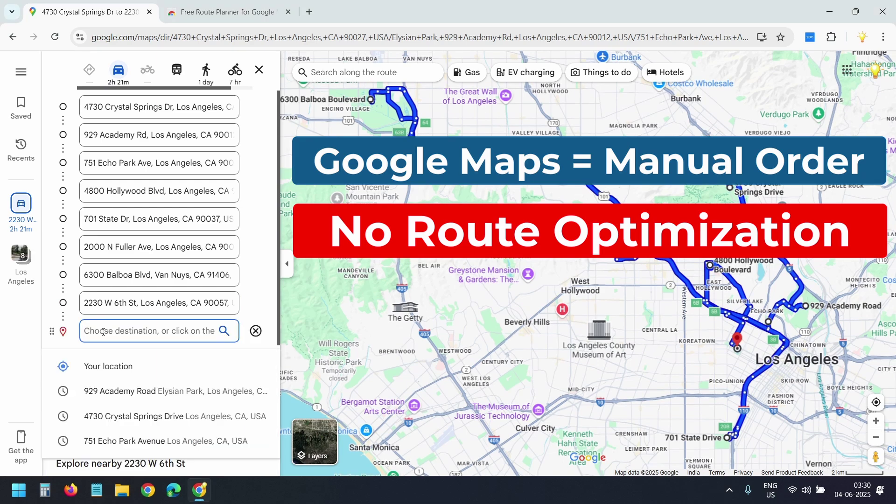
pyautogui.write('532 S Olive St, Los Angeles, CA 90013, USA')
pyautogui.press('Return')
pyautogui.click(150, 328)
pyautogui.write('601 Club View Dr, Los Angeles, CA 90024')
pyautogui.press('Return')
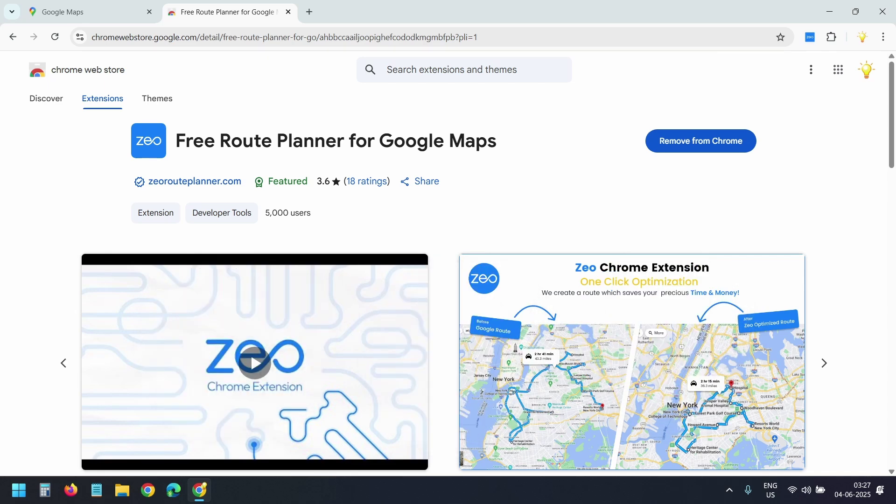
# Return to the Google Maps tab from the Chrome Web Store page.
pyautogui.click(70, 12)
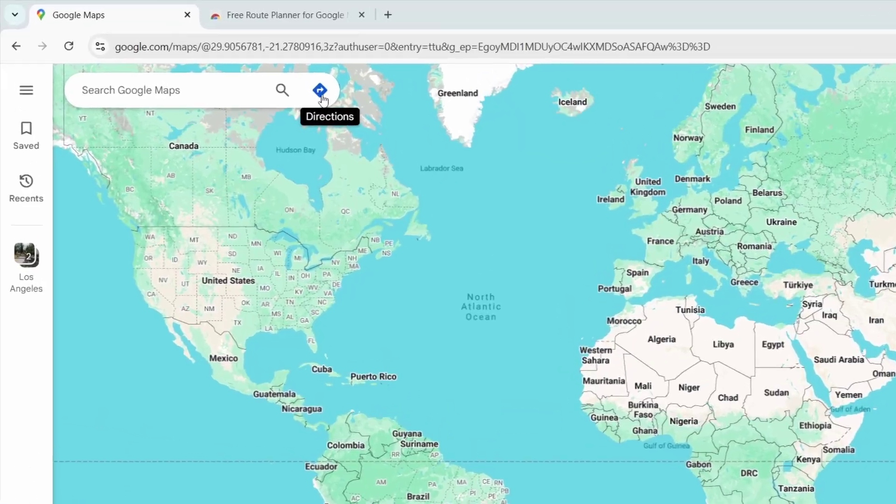
# Start directions from 4730 Crystal Springs Dr to 929 Academy Rd.
pyautogui.click(255, 71)
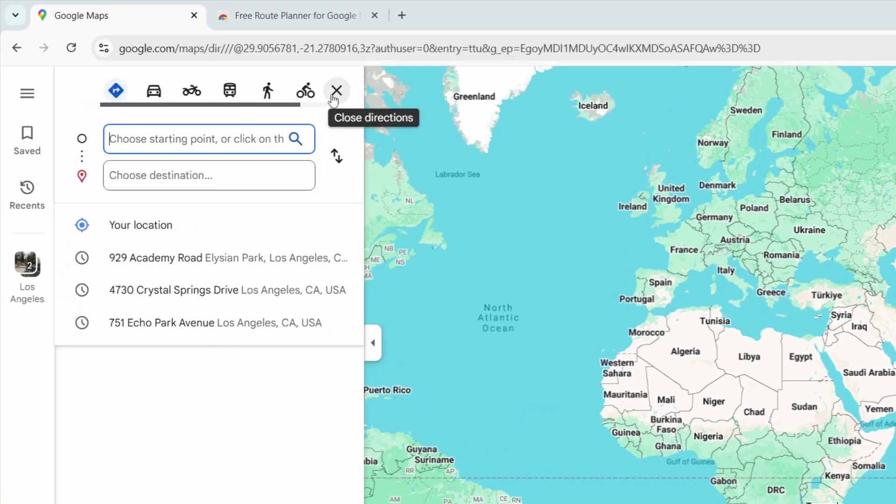
pyautogui.write('4730 Crystal Springs Dr,Los Angeles, CA 90027')
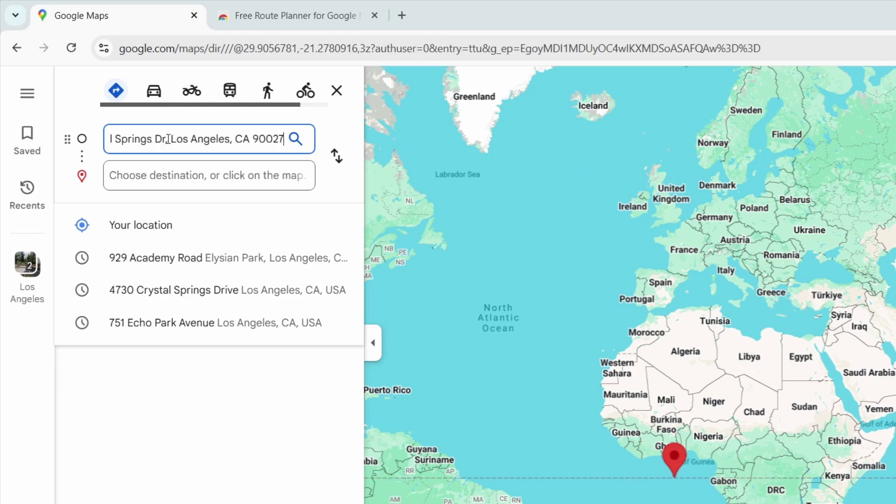
pyautogui.press('Return')
pyautogui.click(172, 180)
pyautogui.write('929 Academy Rd, Los Angeles, CA 90012')
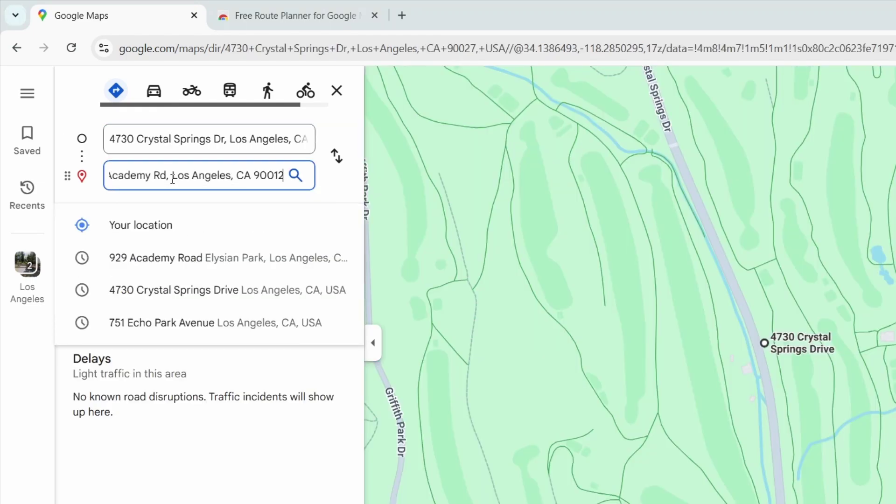
pyautogui.press('Return')
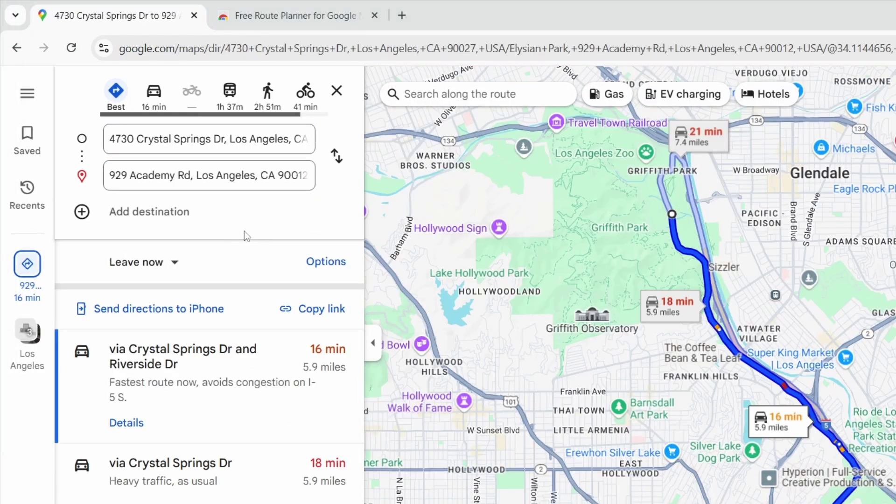
# Add stops 751 Echo Park Ave, 4800 Hollywood Blvd, 701 State Dr and 2000 N Fuller Ave.
pyautogui.click(175, 221)
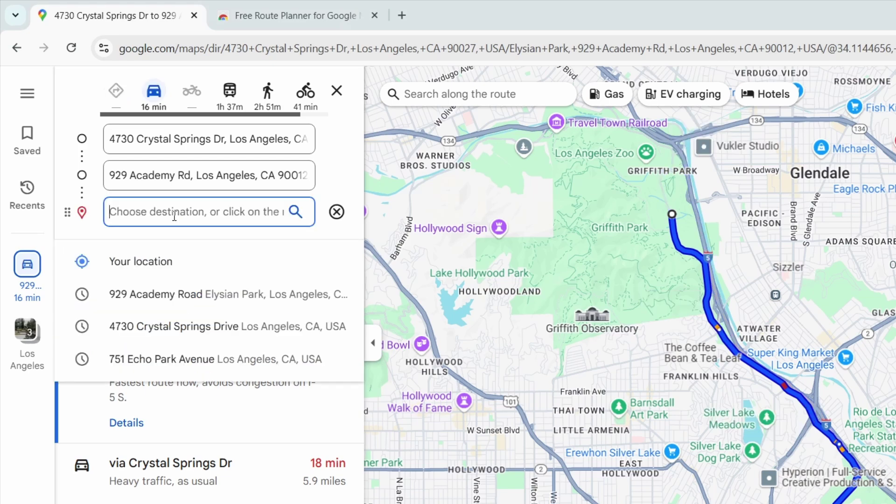
pyautogui.write('751 Echo Park Ave, Los Angeles, CA 90026')
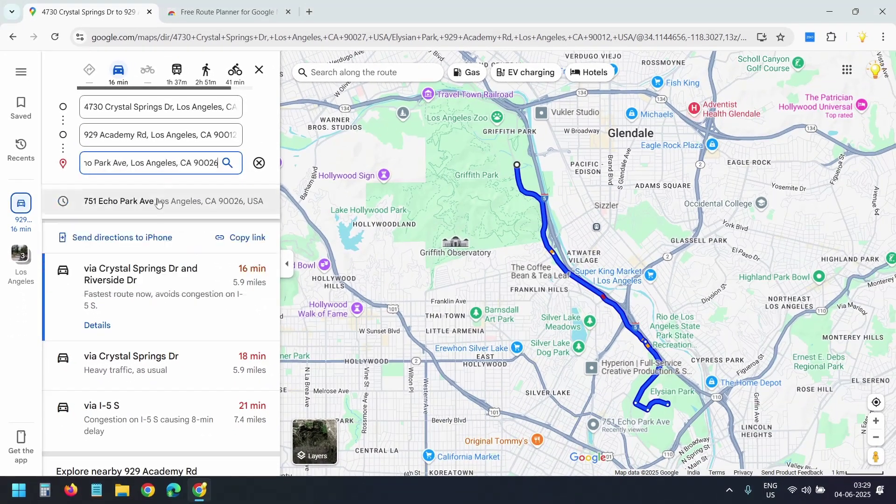
pyautogui.press('Return')
pyautogui.click(109, 191)
pyautogui.write('4800 Hollywood Blvd, Los Angeles, CA 90027')
pyautogui.press('Return')
pyautogui.click(109, 224)
pyautogui.write('701 State Dr, Los Angeles, CA 90037, USA')
pyautogui.press('Return')
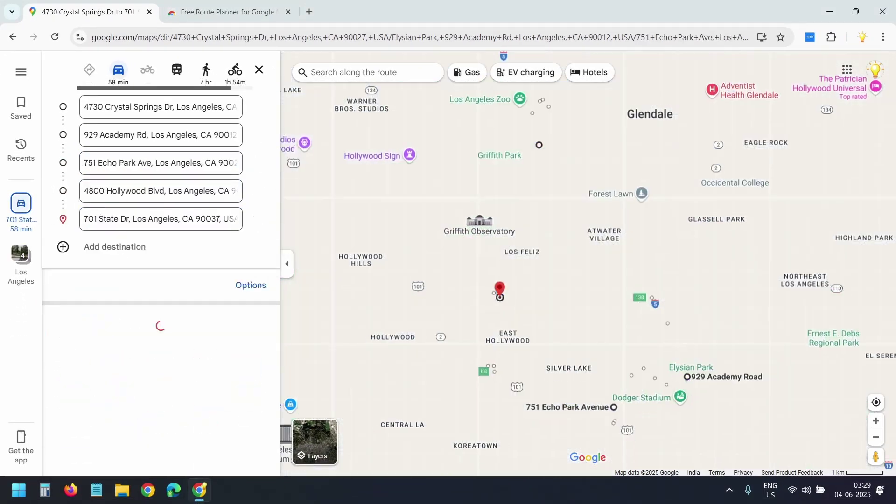
pyautogui.click(112, 246)
pyautogui.write('2000 N Fuller Ave, Los Angeles, CA 90046, USA')
pyautogui.press('Return')
pyautogui.click(135, 280)
pyautogui.write('6300 Balboa Blvd, Van Nuys, CA 91406')
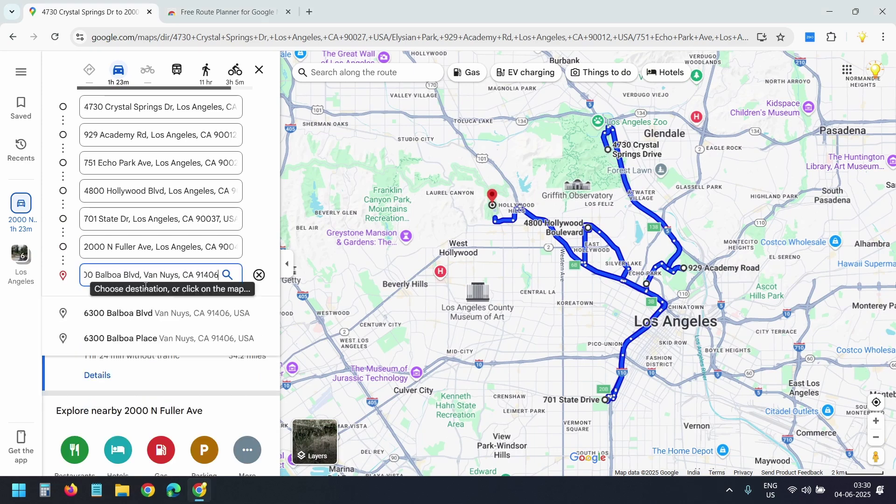
pyautogui.press('Return')
pyautogui.click(107, 303)
pyautogui.write('2230 W 6th St, Los Angeles, CA 90057')
pyautogui.press('Return')
pyautogui.click(102, 330)
pyautogui.write('532 S Olive St')
pyautogui.press('Return')
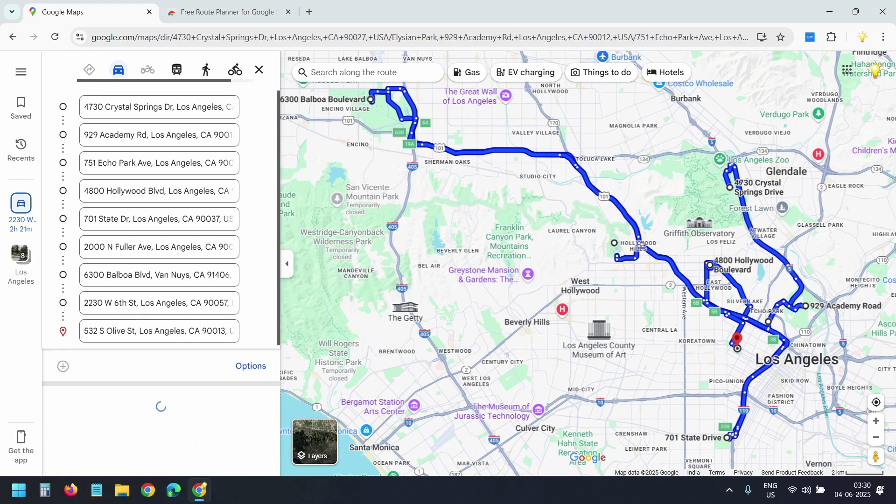
pyautogui.click(102, 366)
pyautogui.write('601 Club View Dr')
pyautogui.press('Return')
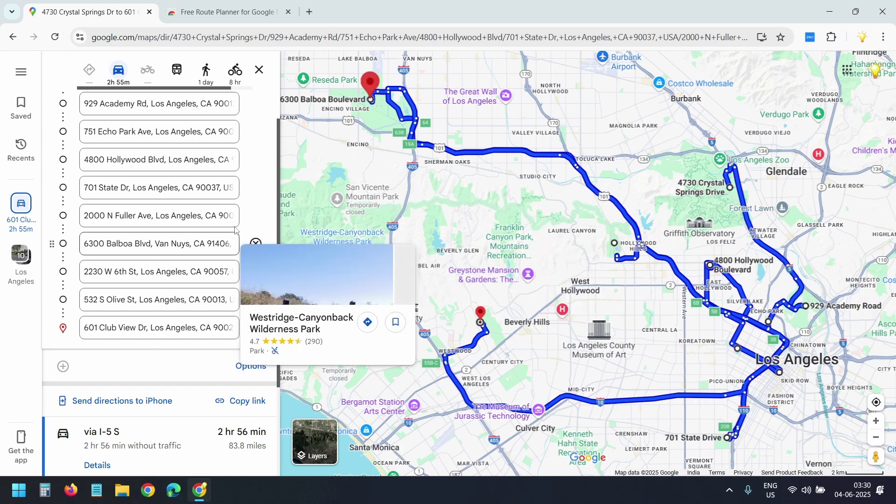
pyautogui.scroll(1, 194, 220)
pyautogui.scroll(-1, 194, 219)
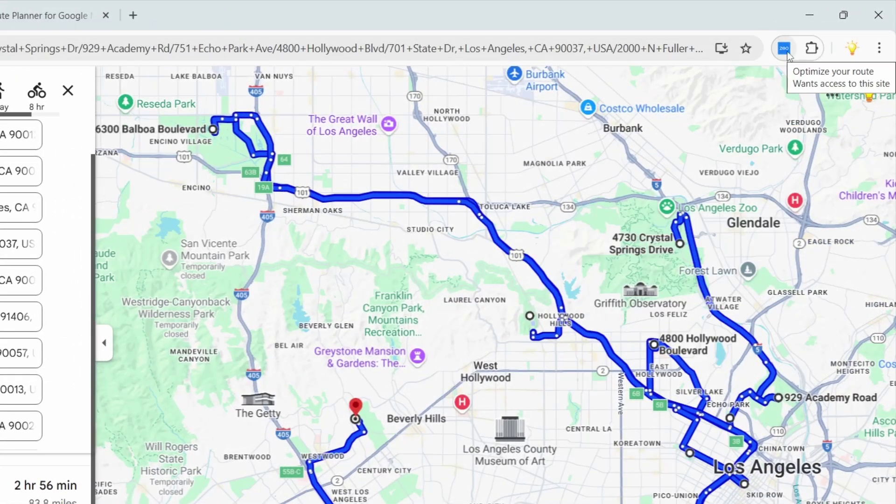
# Optimize the ten stops in Zeo with 'No finishing stop added' selected.
pyautogui.click(785, 48)
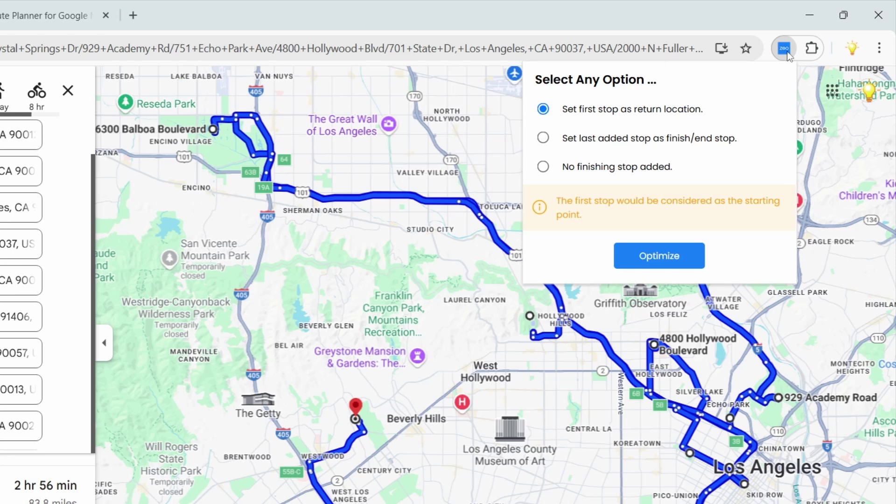
pyautogui.click(666, 139)
pyautogui.click(645, 174)
pyautogui.click(666, 260)
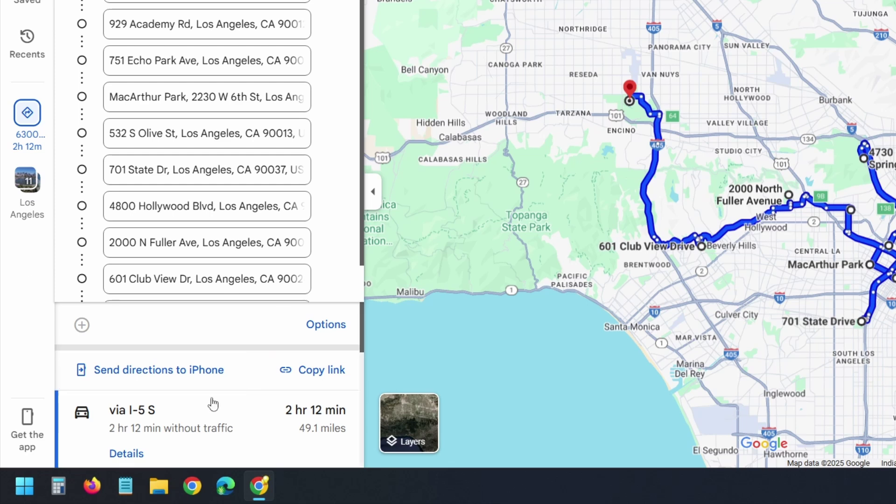
# Send the optimized 2 hr 12 min, 49.1-mile route to the iPhone.
pyautogui.click(192, 382)
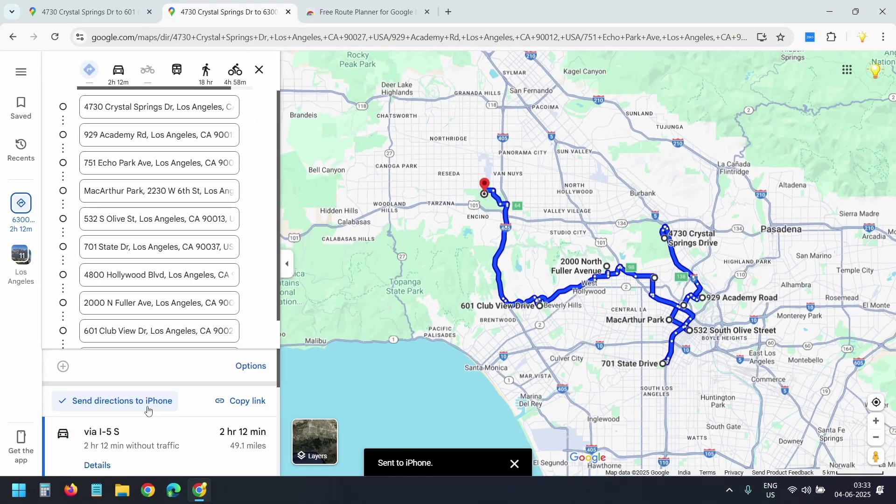